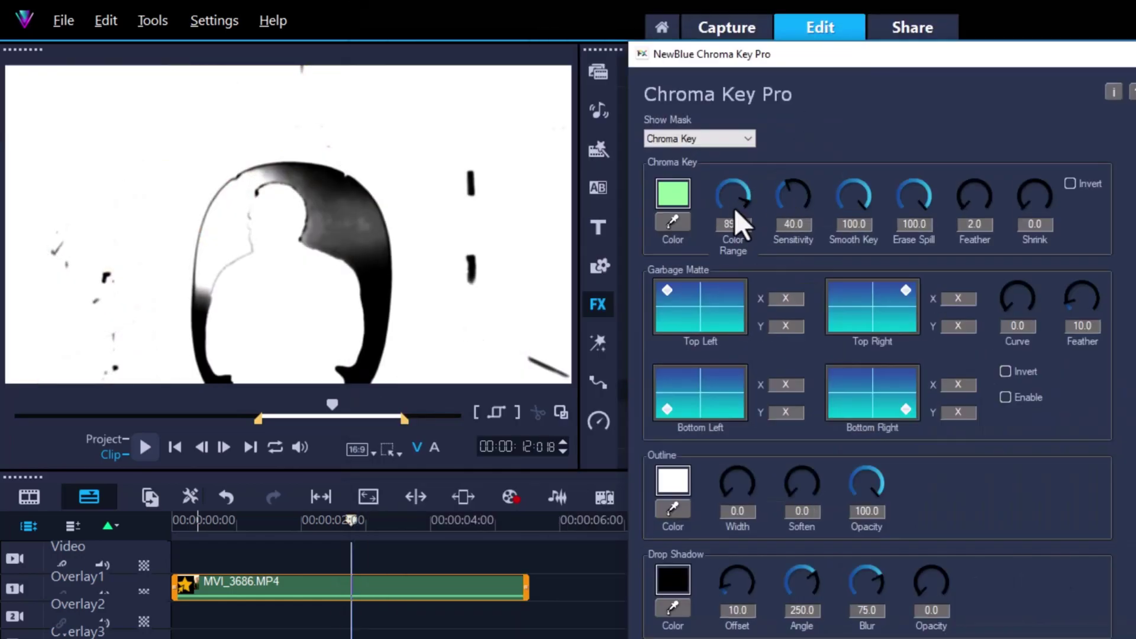
- Raise the chroma key sensitivity to 57.5, set Show Mask to None, then open Mask Creator
left_click_drag(793, 201, 773, 227)
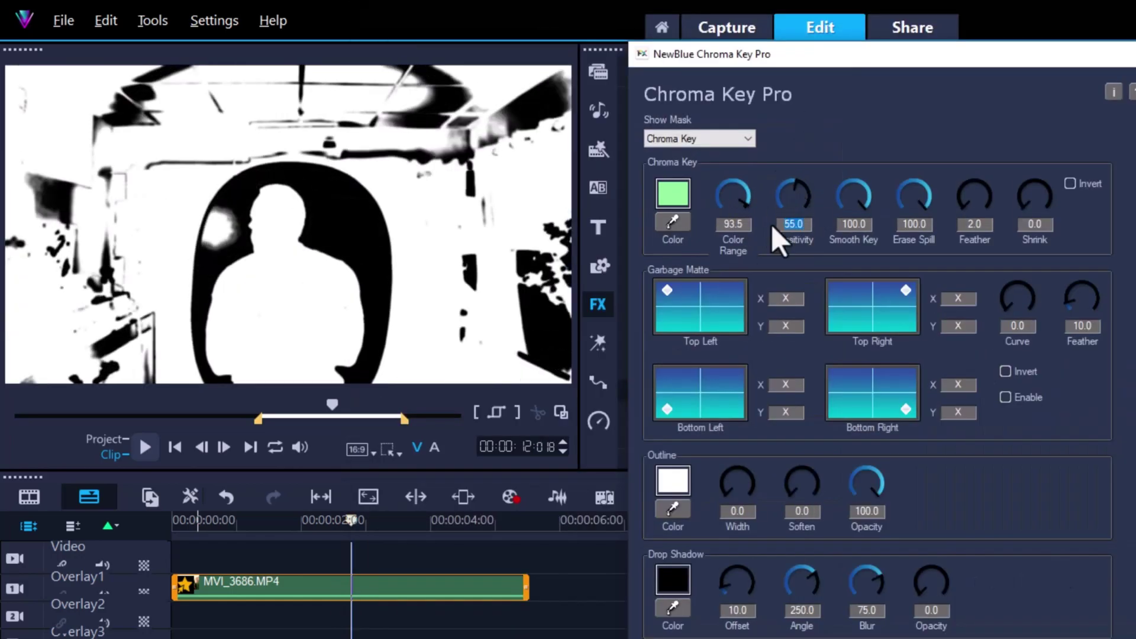
left_click(699, 139)
left_click(742, 140)
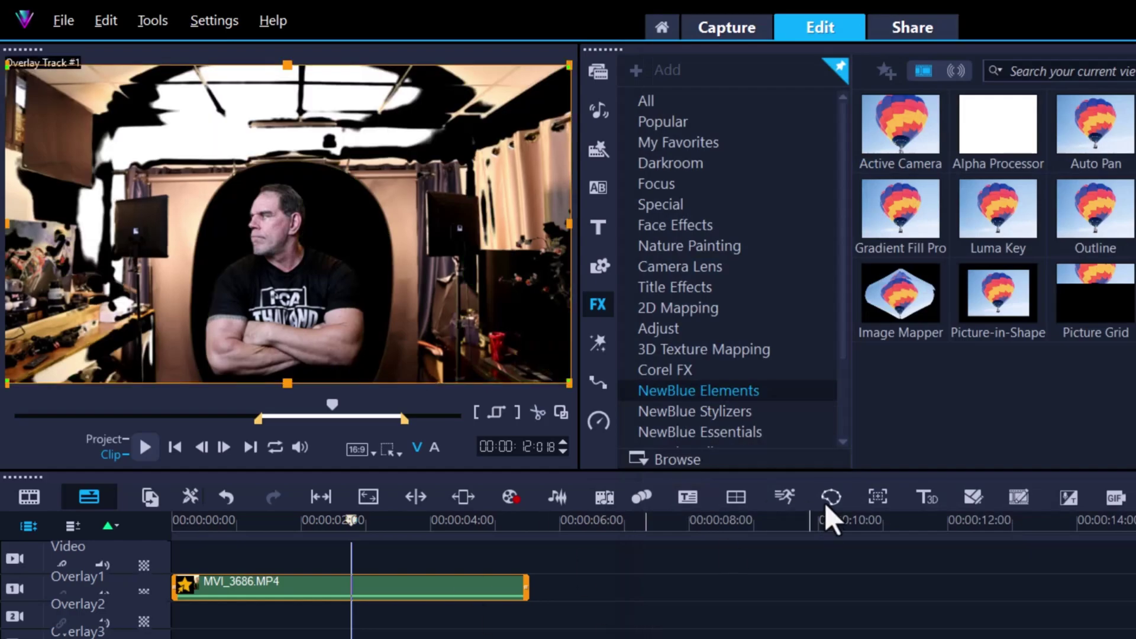
left_click(829, 497)
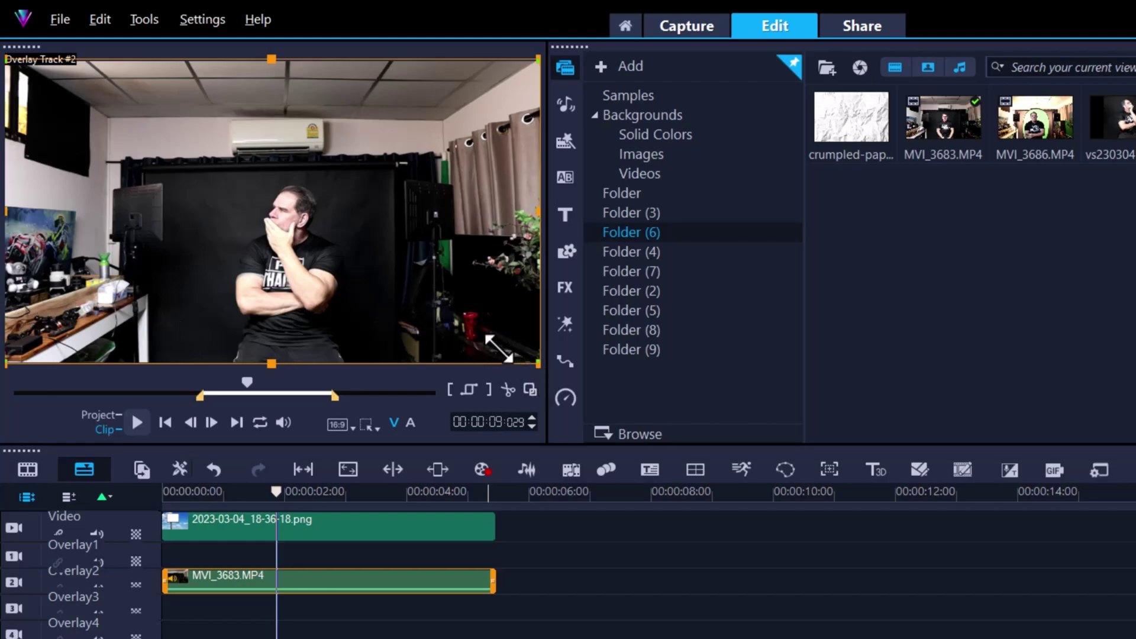
- Shrink the MVI_3683.MP4 overlay onto the billboard and stretch its top to the board's edge
left_click_drag(538, 364, 277, 220)
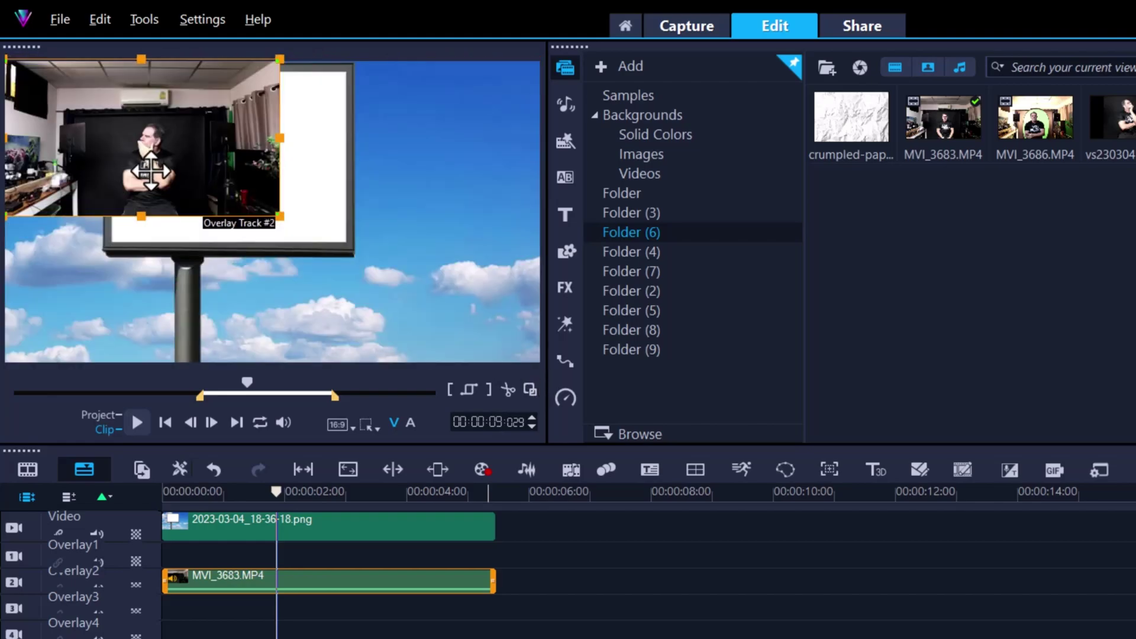
left_click_drag(154, 168, 264, 185)
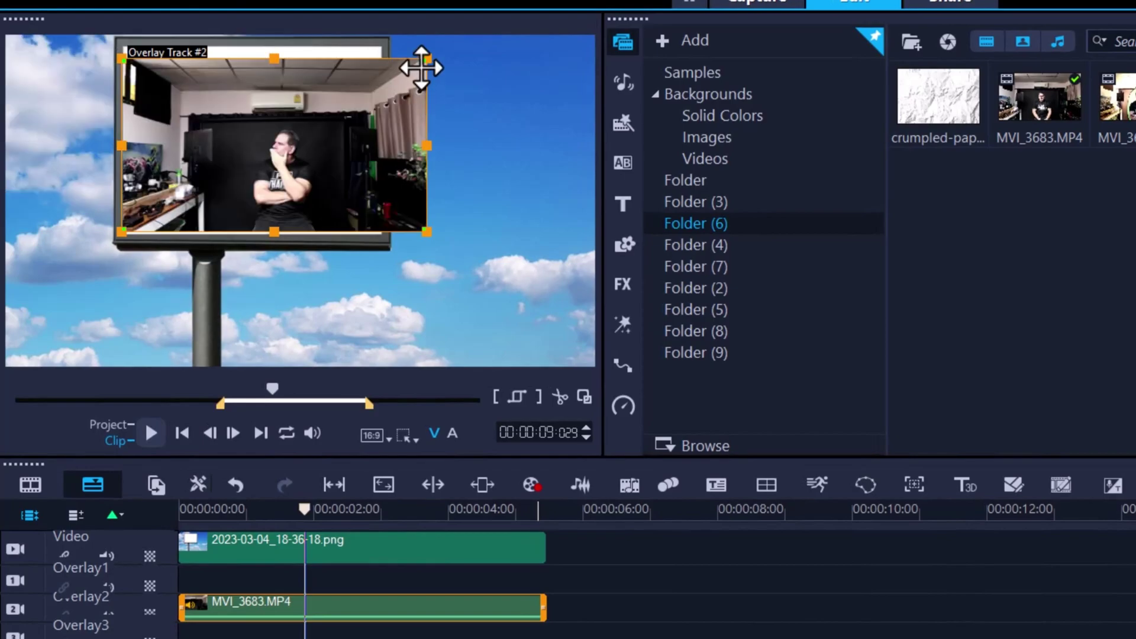
left_click_drag(426, 58, 383, 83)
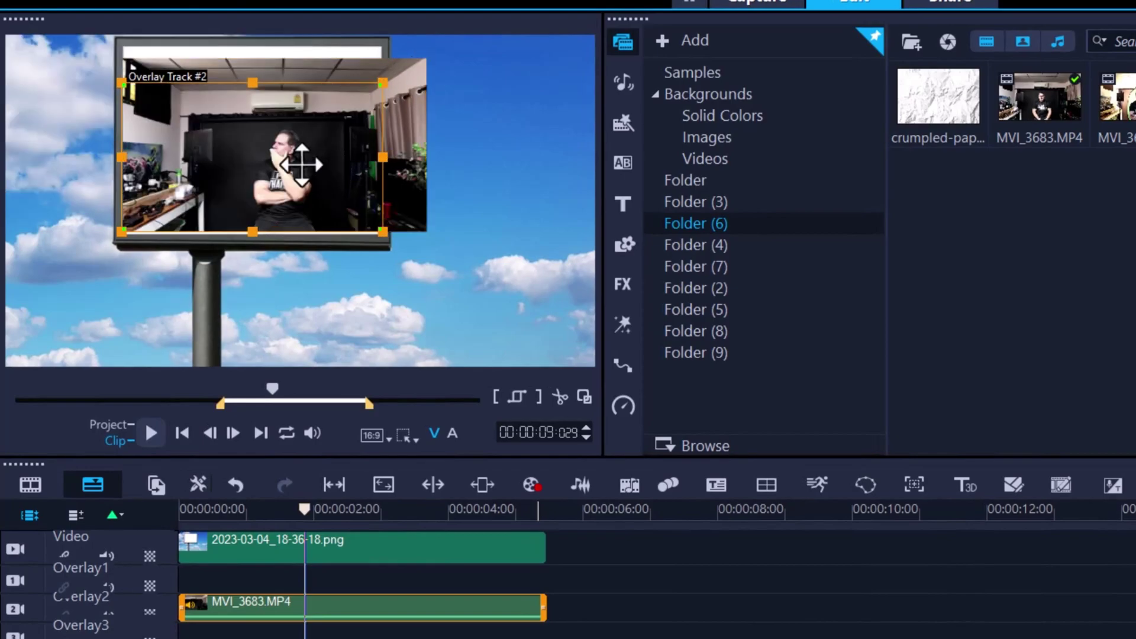
left_click_drag(252, 83, 252, 48)
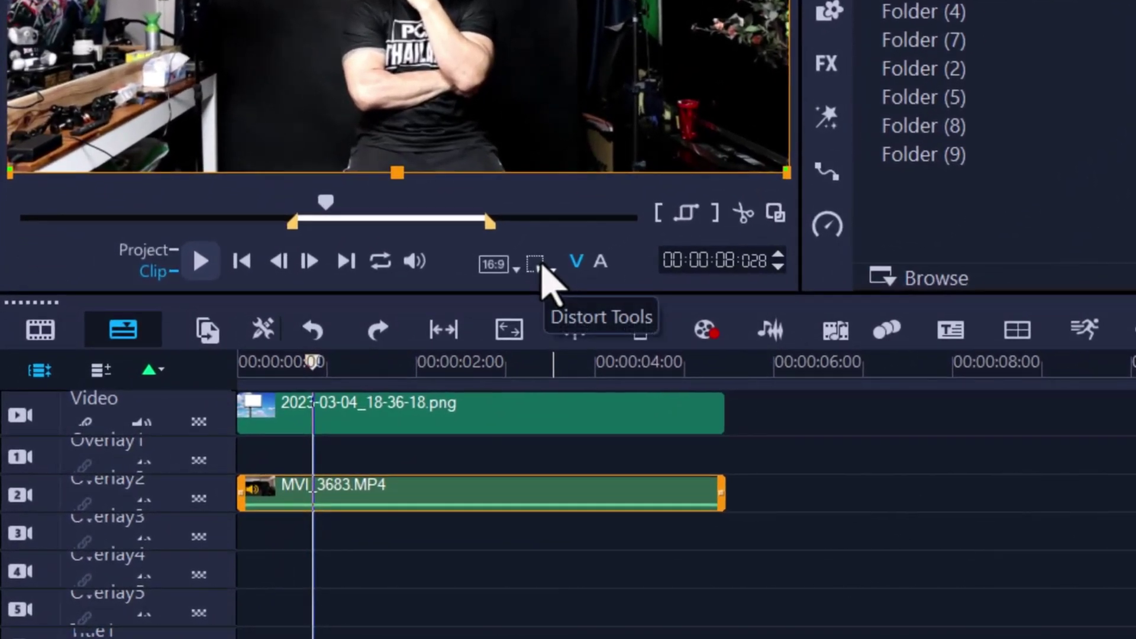
- In Crop Mode, crop the presenter overlay in from the right, left and top
left_click(550, 269)
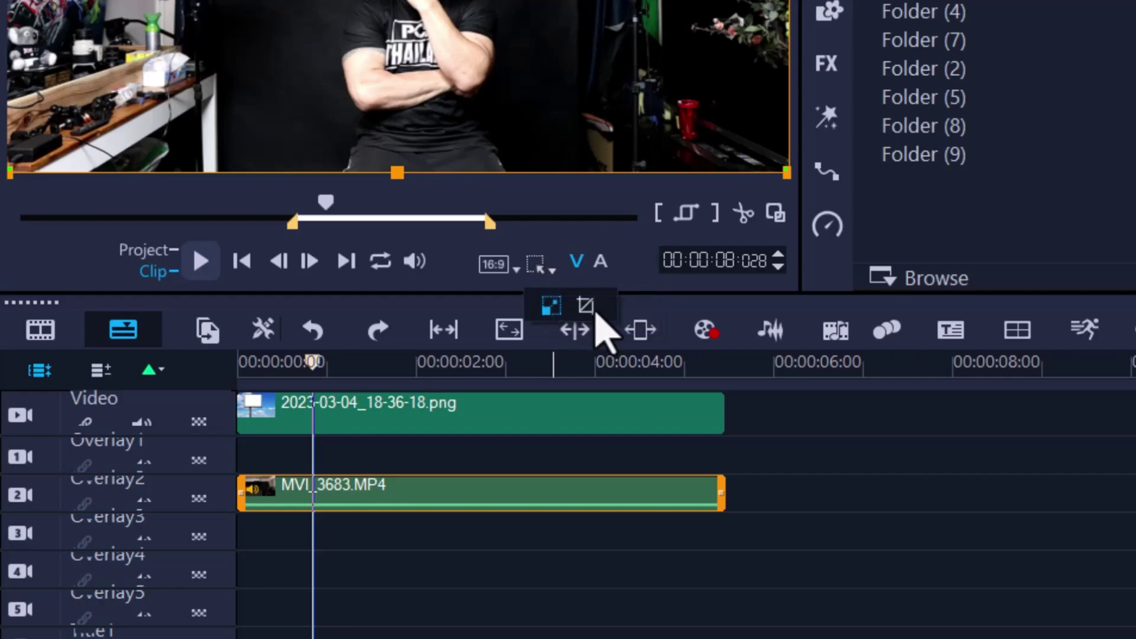
left_click(586, 305)
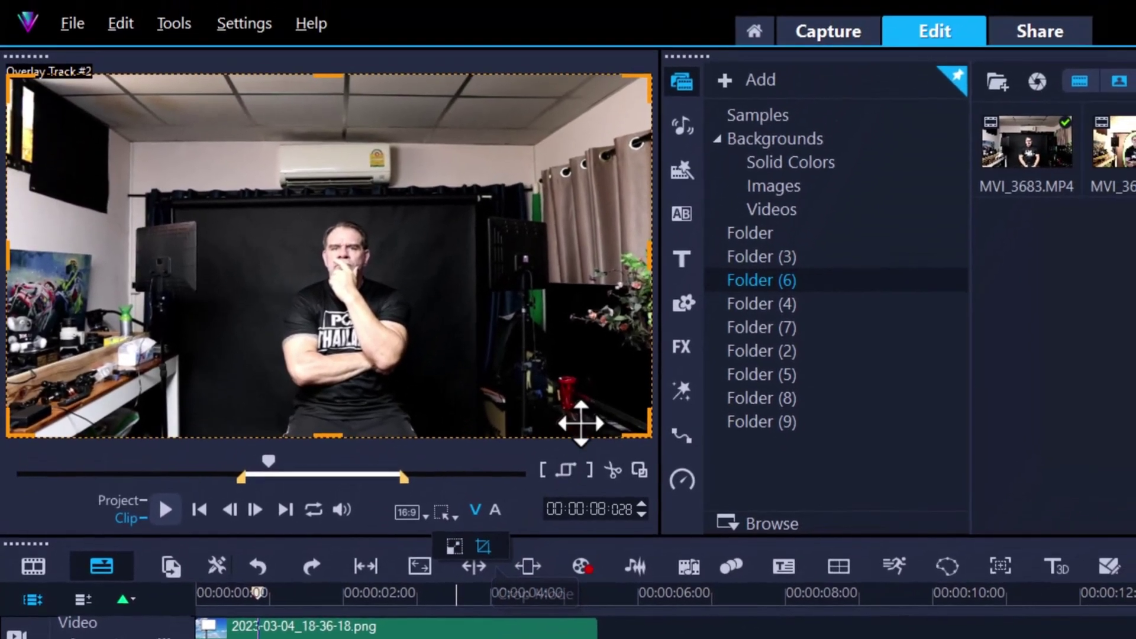
left_click_drag(648, 265, 467, 278)
left_click_drag(10, 263, 204, 296)
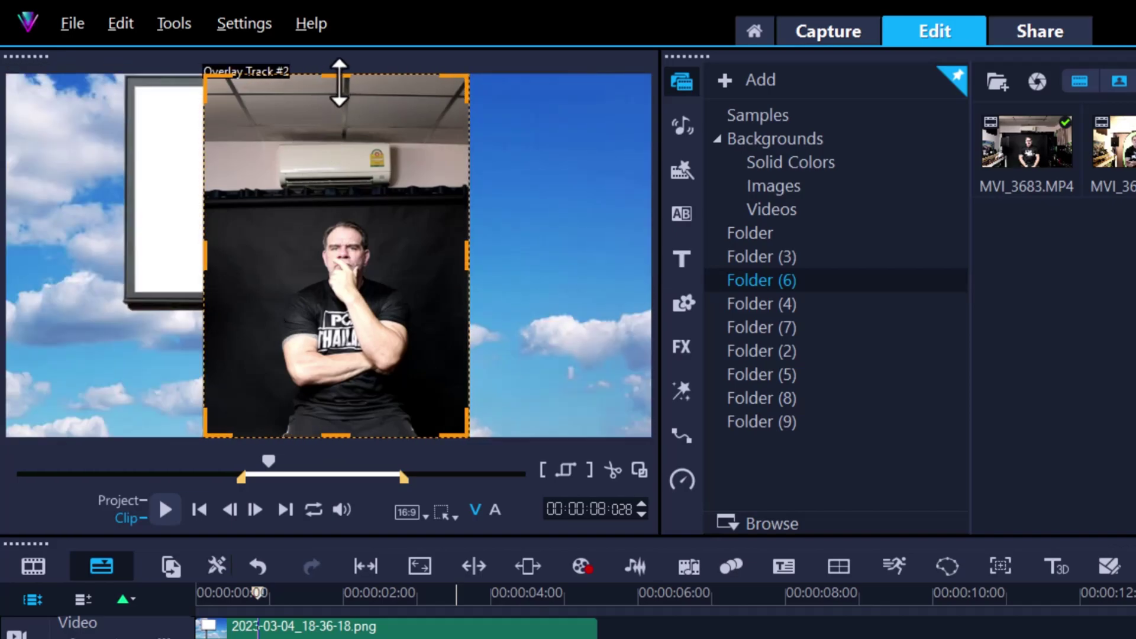
left_click_drag(333, 78, 333, 208)
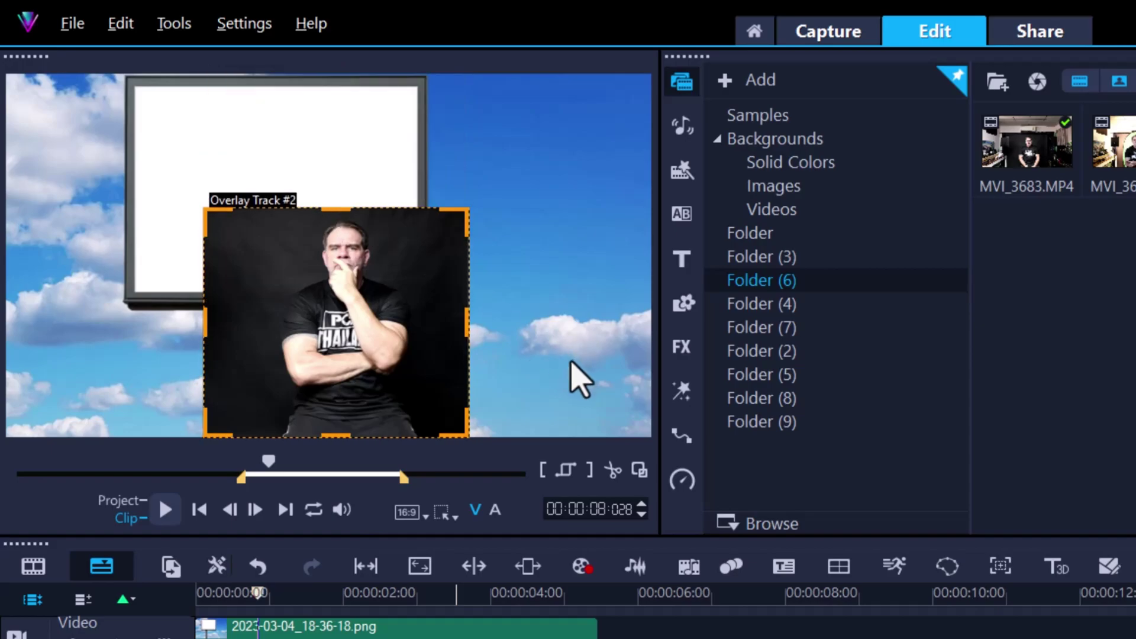
- In Scale Mode, move the cropped presenter onto the white board, shrink it to fit, and nudge it right
left_click(446, 519)
left_click(452, 546)
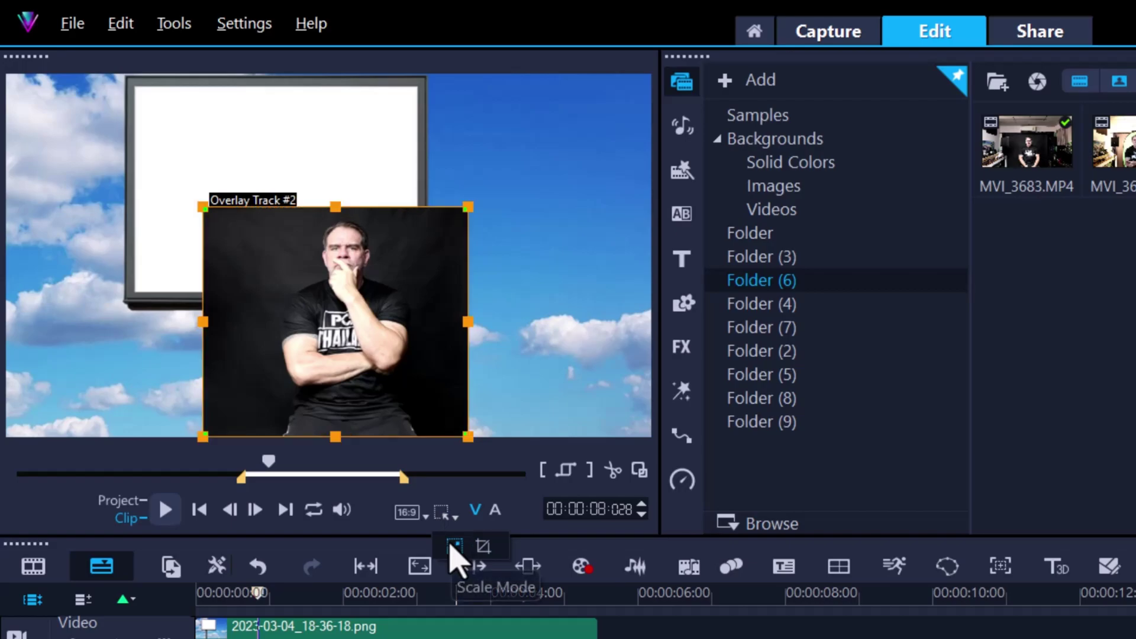
left_click_drag(390, 346, 325, 219)
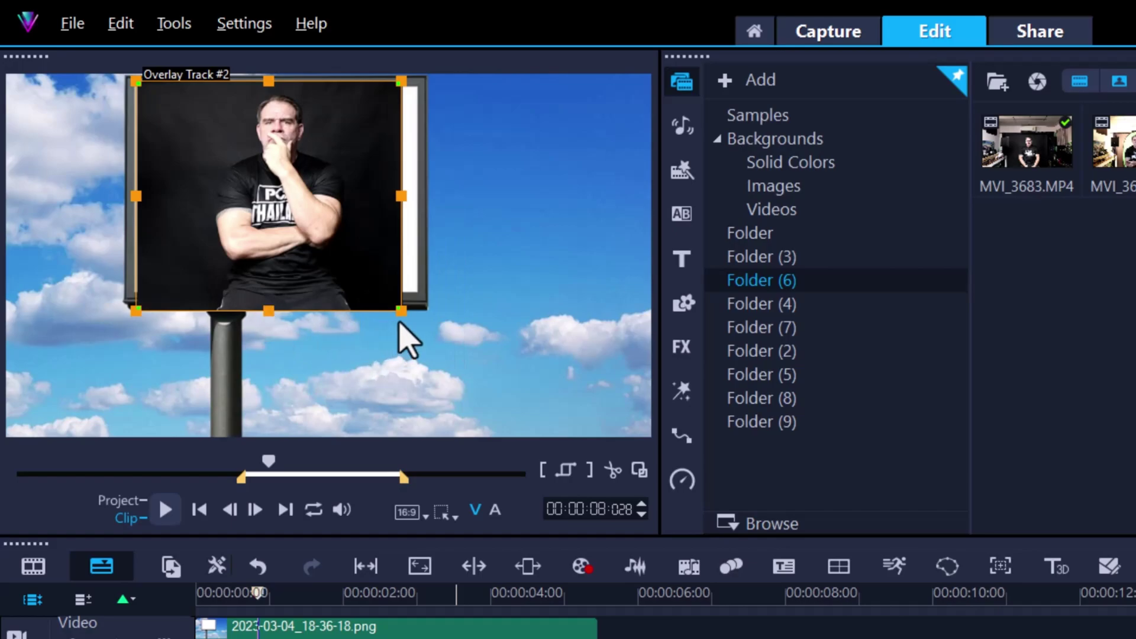
left_click_drag(398, 313, 359, 293)
left_click_drag(297, 248, 305, 250)
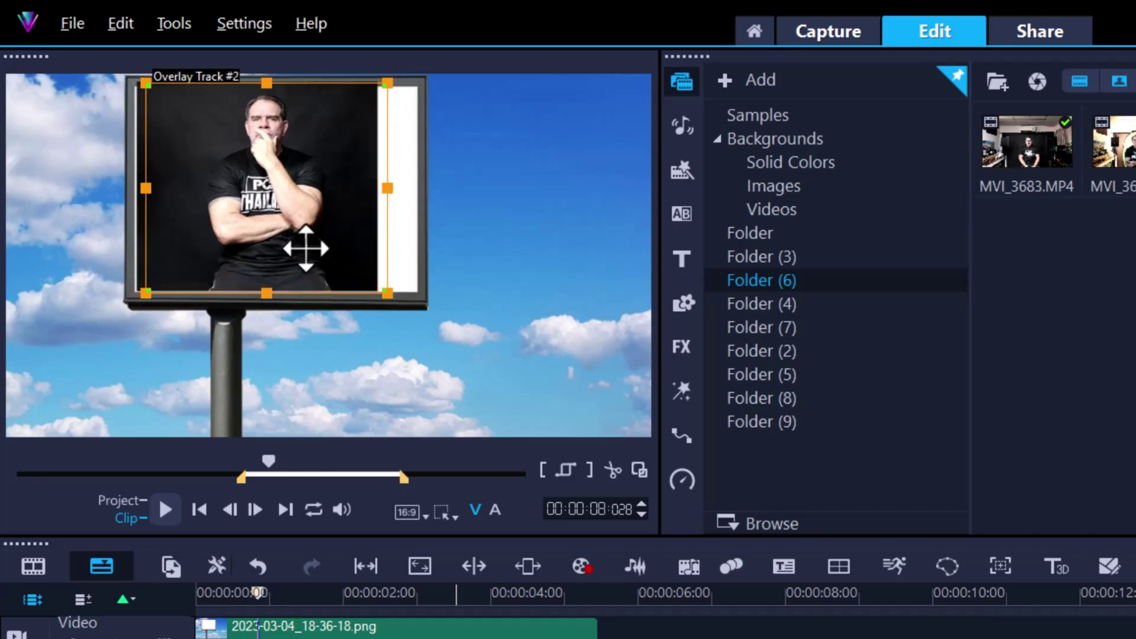
left_click_drag(212, 137, 216, 138)
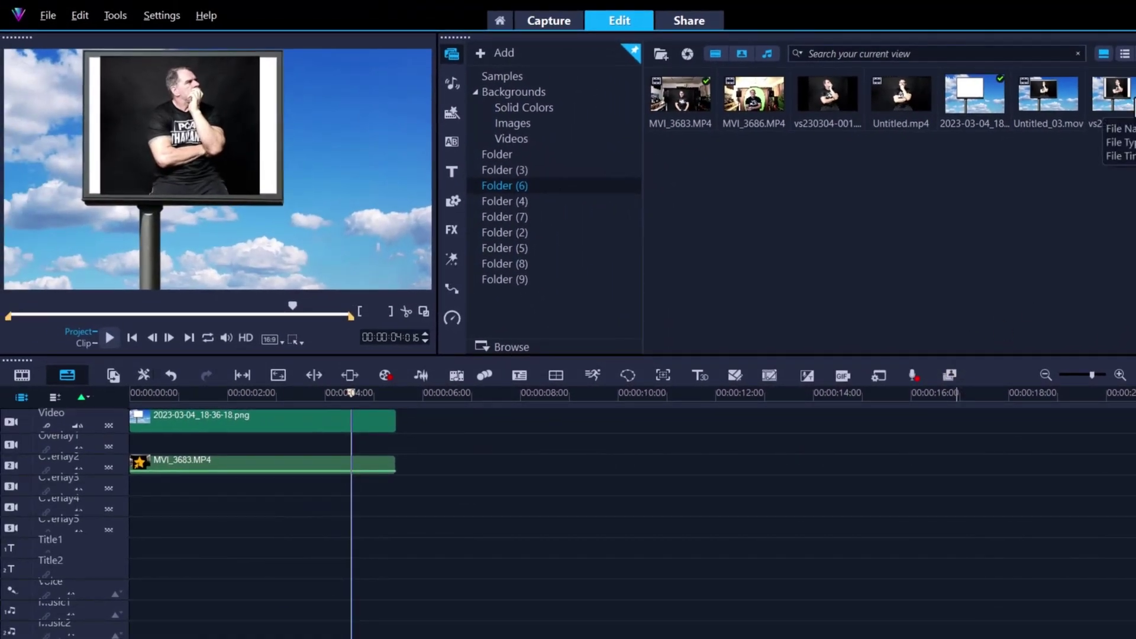
- Add the vs230304-002.BMP snapshot after the billboard image and crop it to a narrow dark strip
left_click_drag(1113, 96, 725, 429)
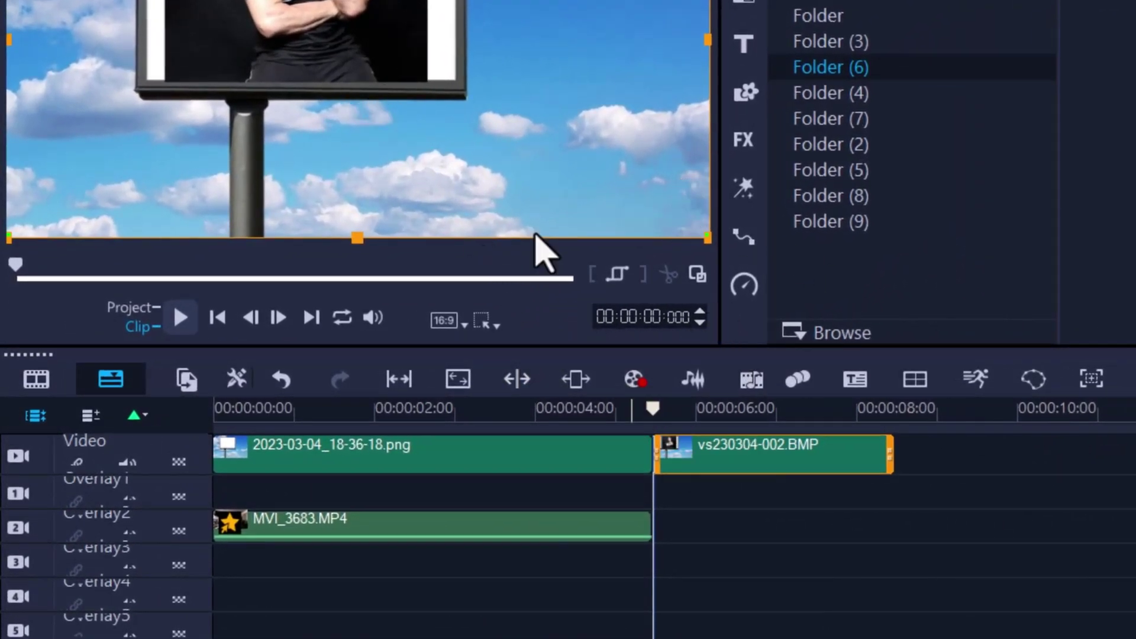
left_click(484, 322)
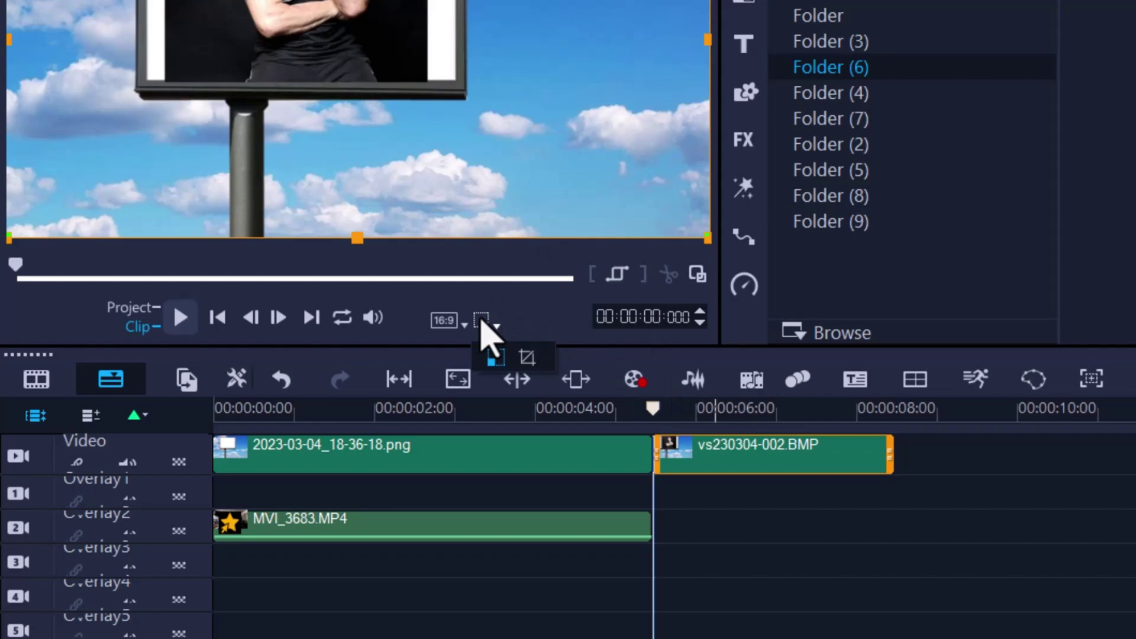
left_click(526, 356)
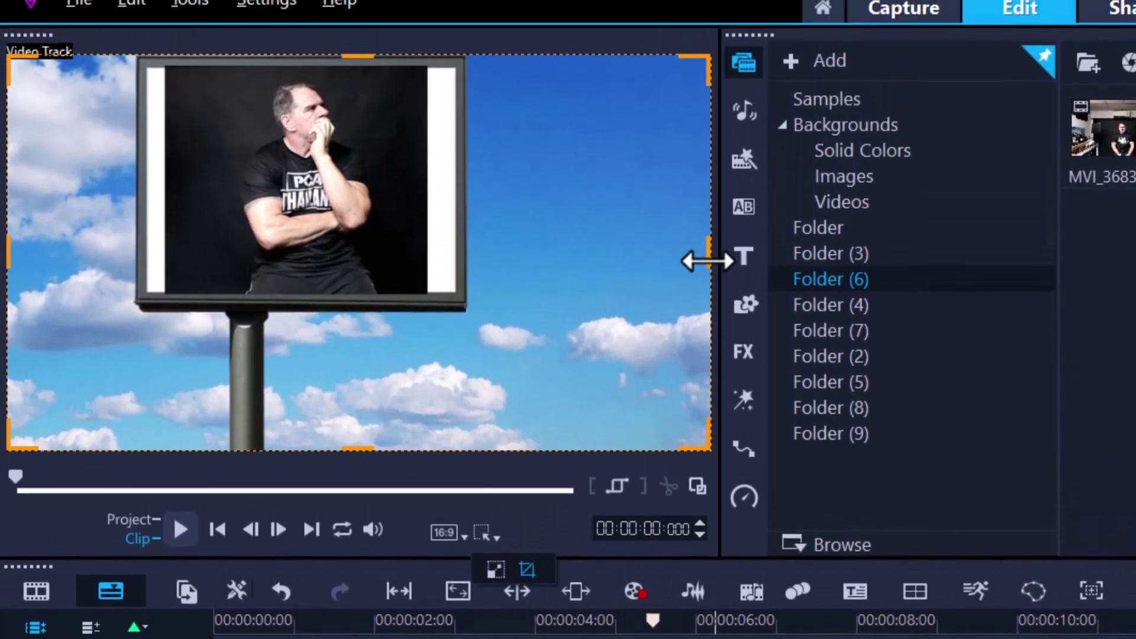
left_click_drag(707, 261, 236, 247)
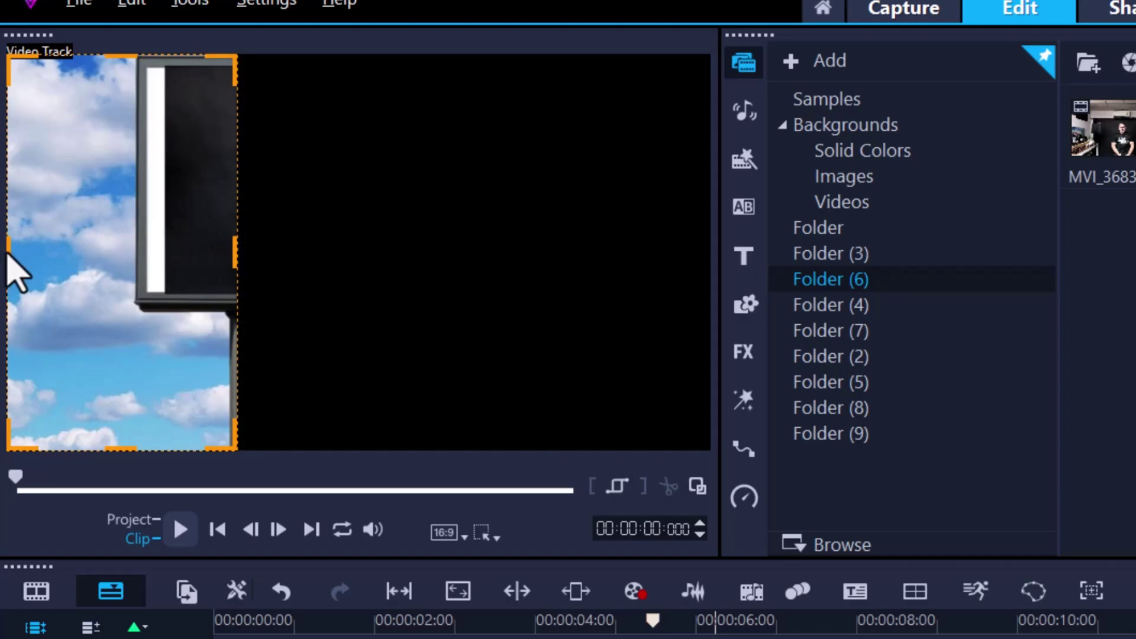
left_click_drag(7, 253, 167, 284)
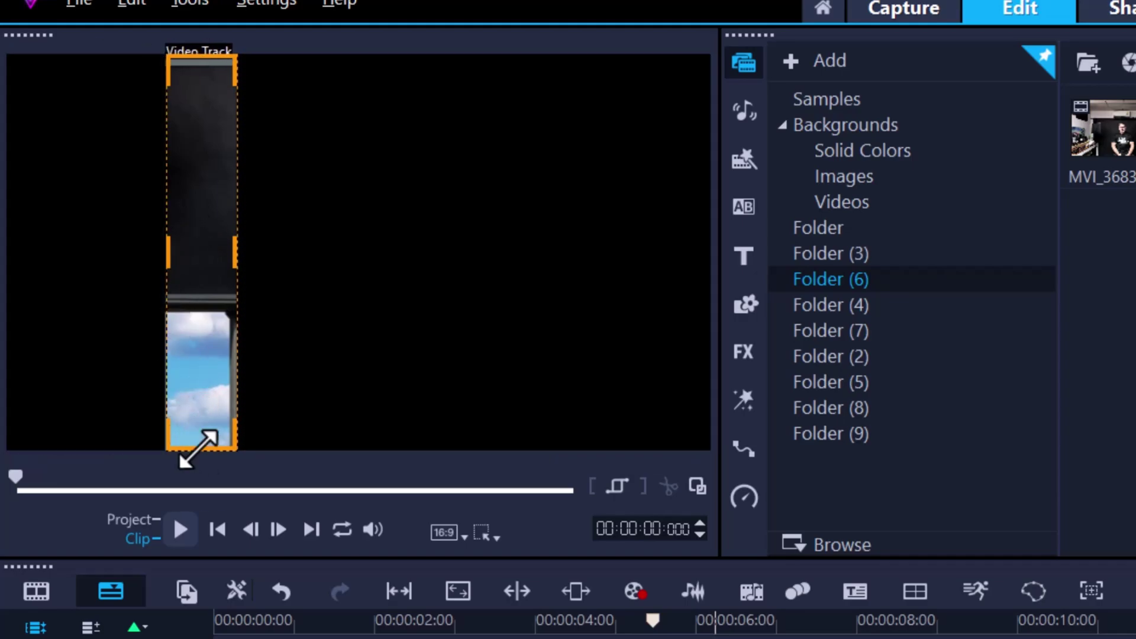
left_click_drag(198, 447, 207, 288)
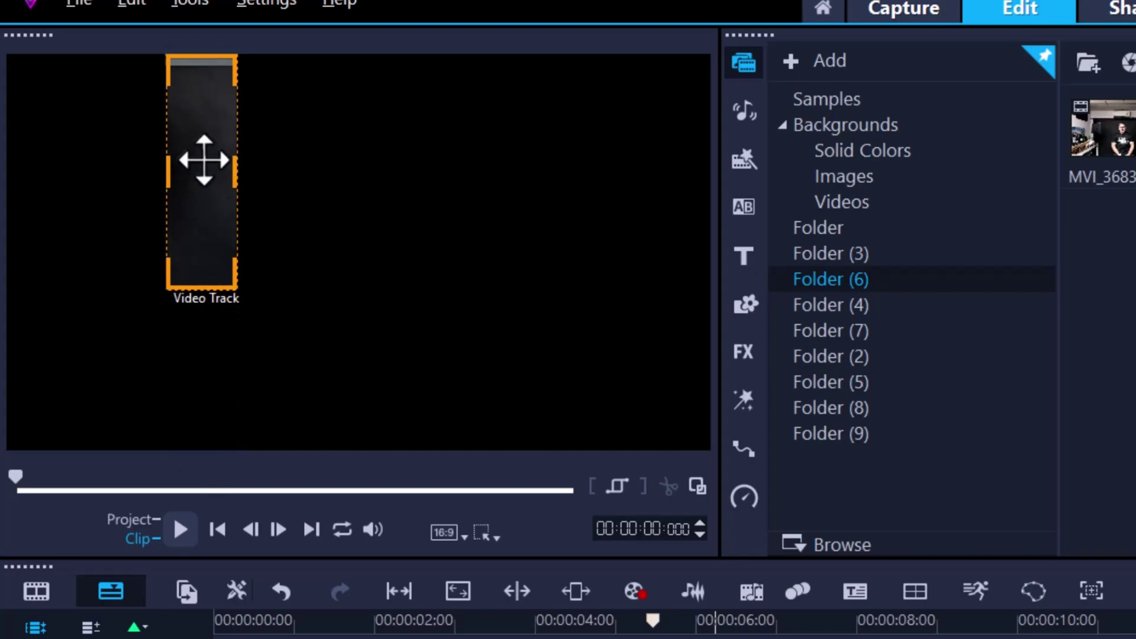
mouse_move(187, 53)
left_mouse_down()
mouse_move(193, 63)
mouse_move(175, 72)
left_mouse_up()
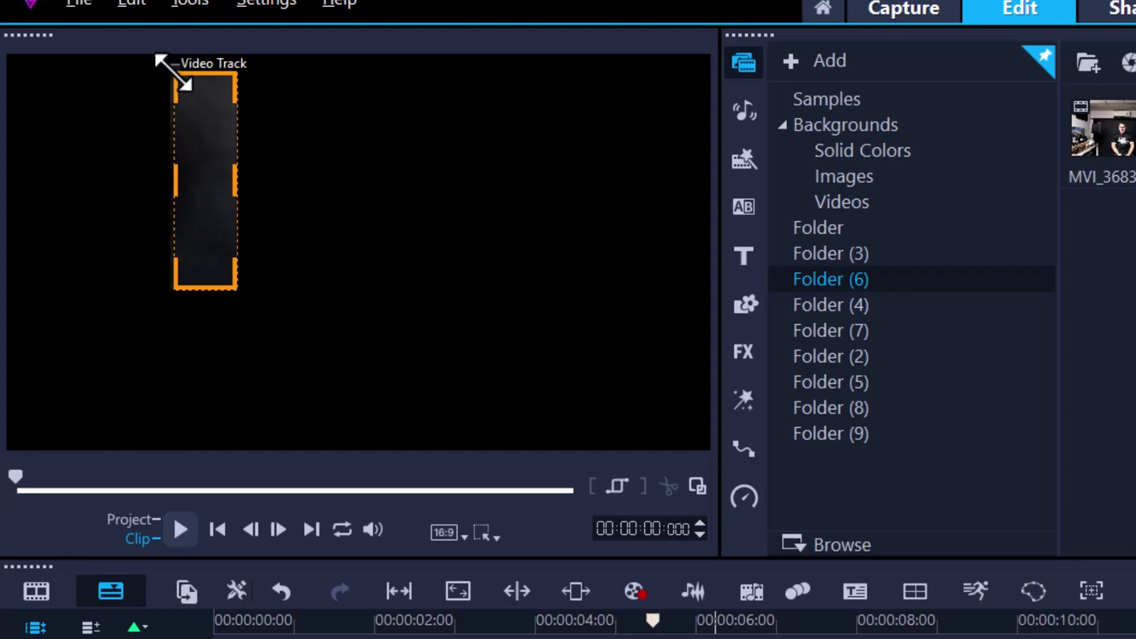
- Move the cropped strip onto Overlay 1 at 0:00 and position it over the billboard's left gap
left_click(482, 534)
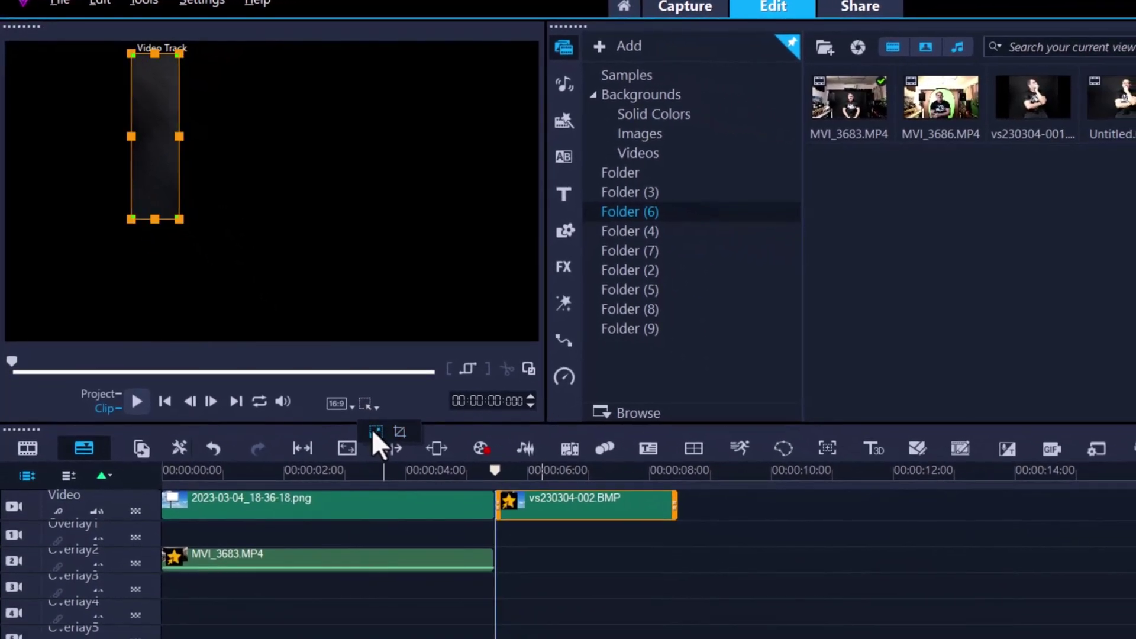
left_click(400, 459)
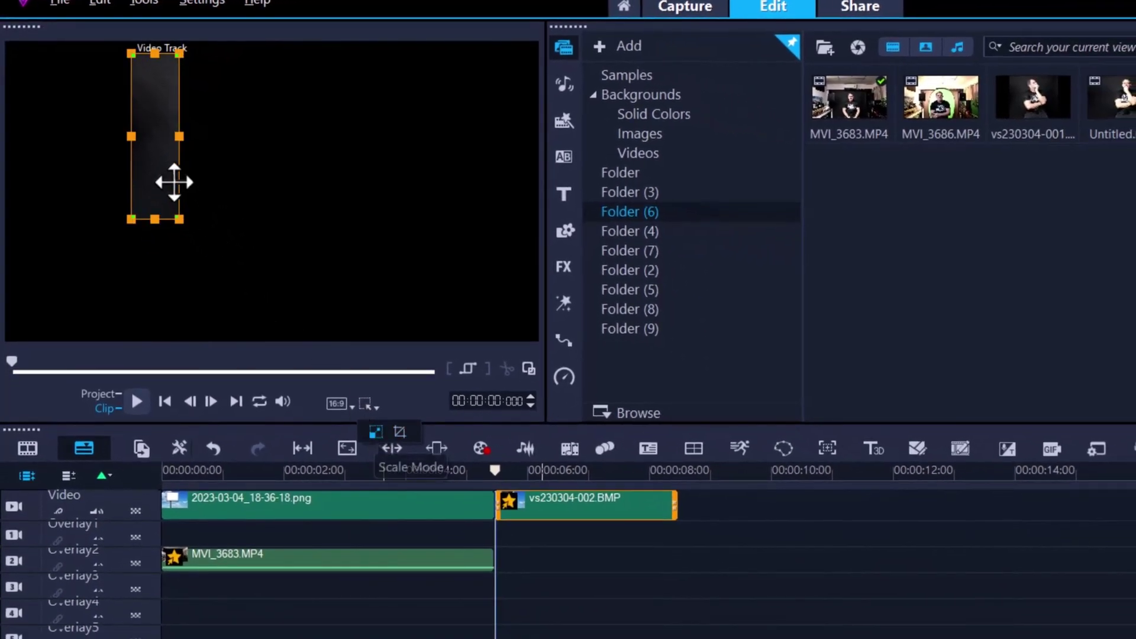
left_click_drag(156, 160, 365, 226)
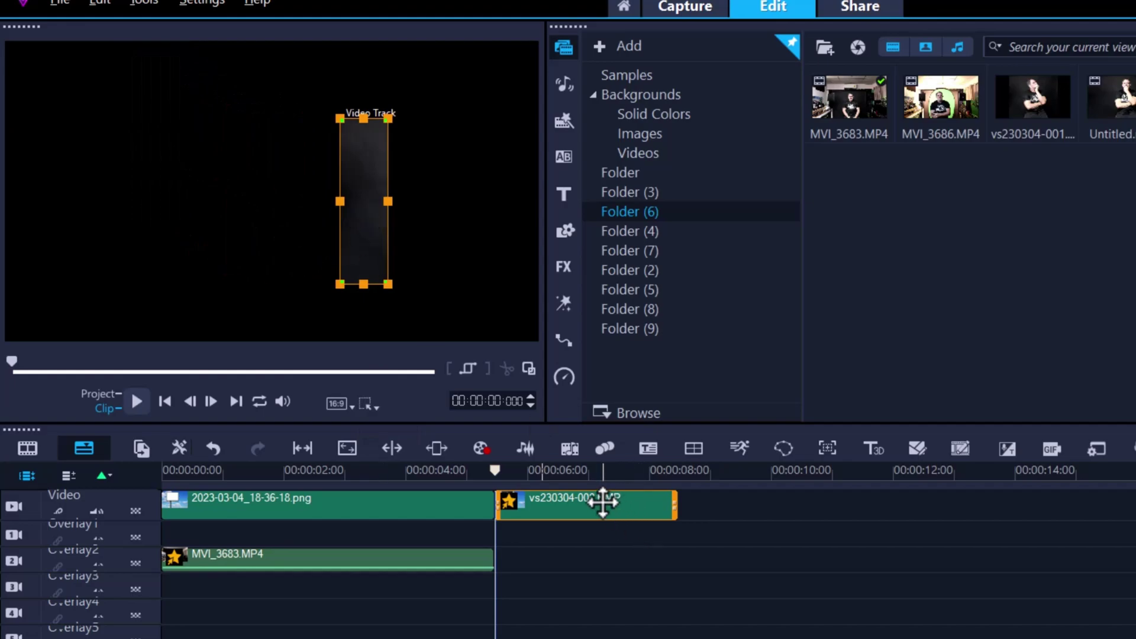
left_click_drag(602, 501, 321, 451)
left_click_drag(320, 410, 324, 402)
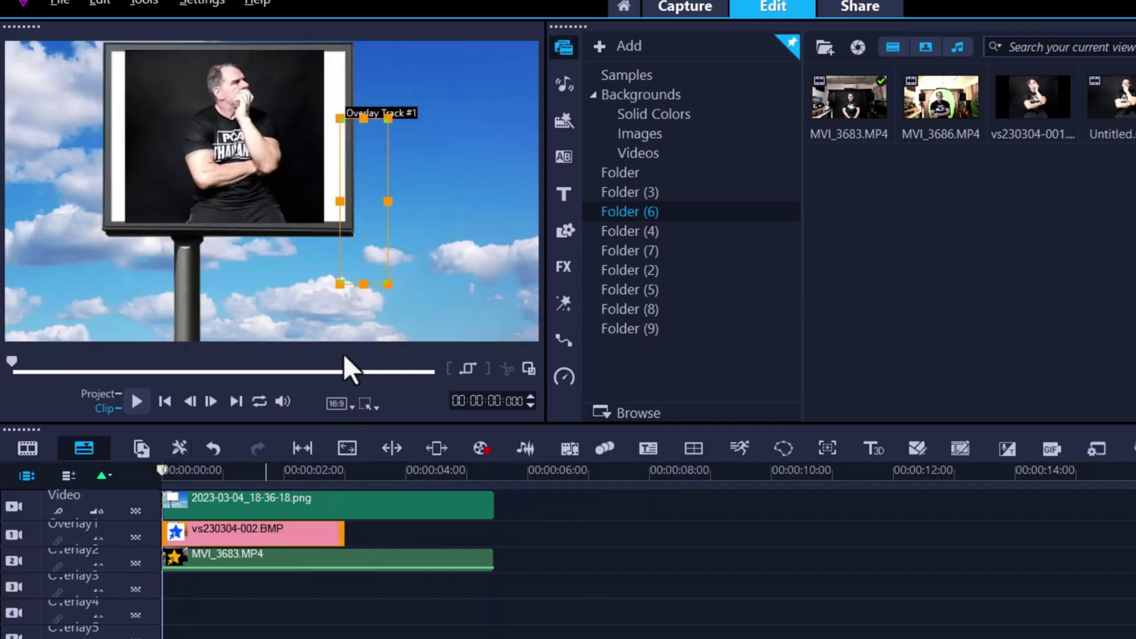
left_click_drag(360, 256, 134, 190)
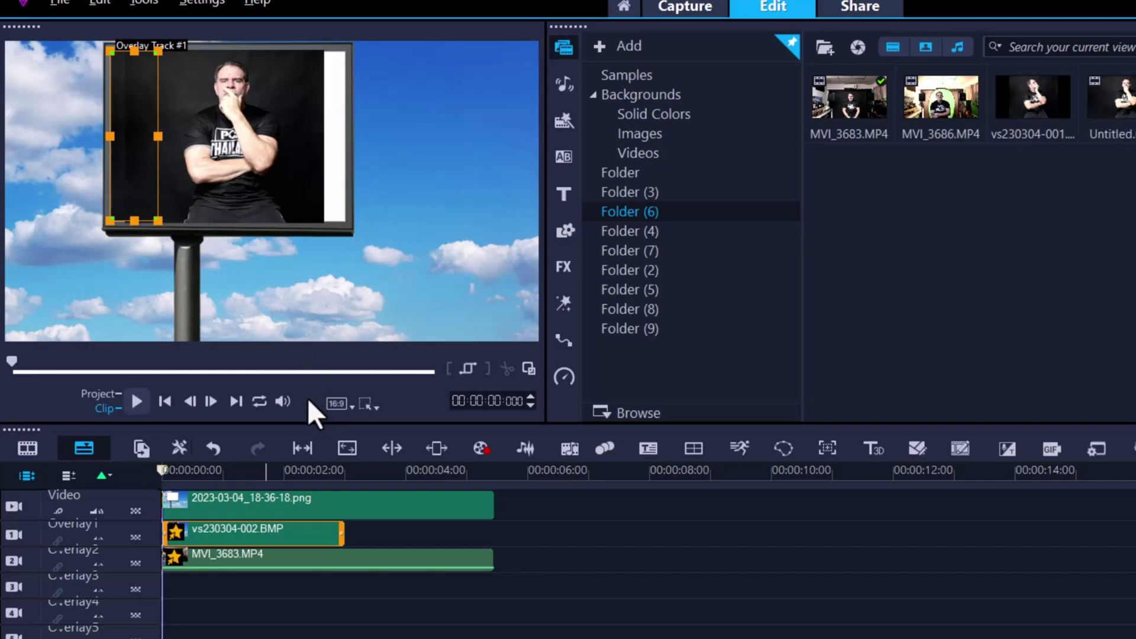
left_click_drag(195, 468, 304, 473)
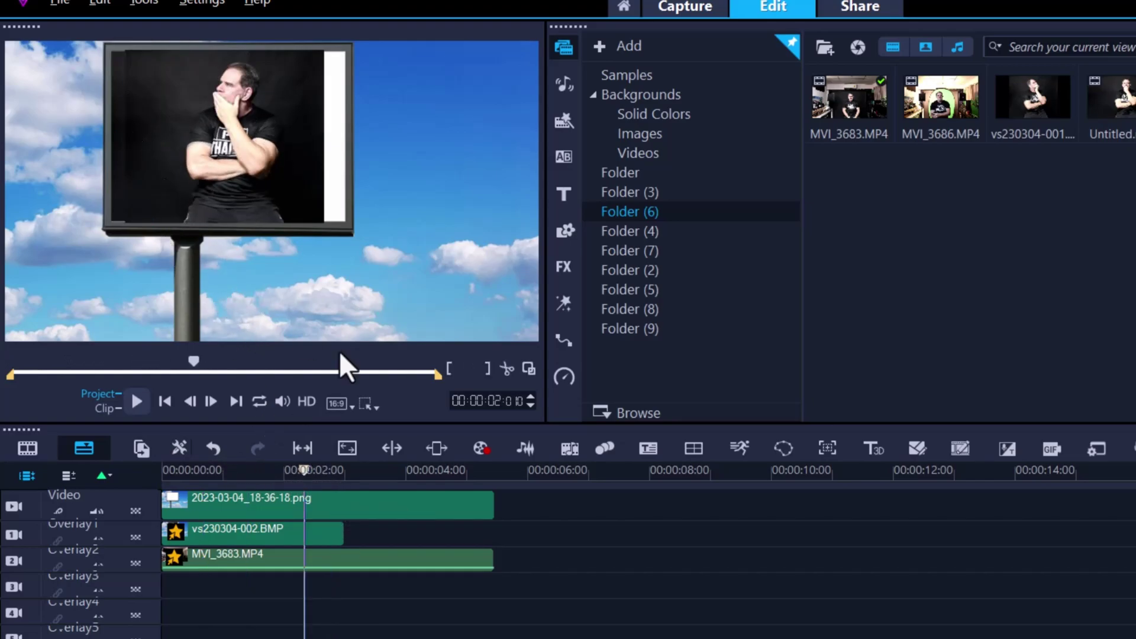
- Align the Overlay 1 strip's left and top edges with the billboard screen border
left_click(302, 531)
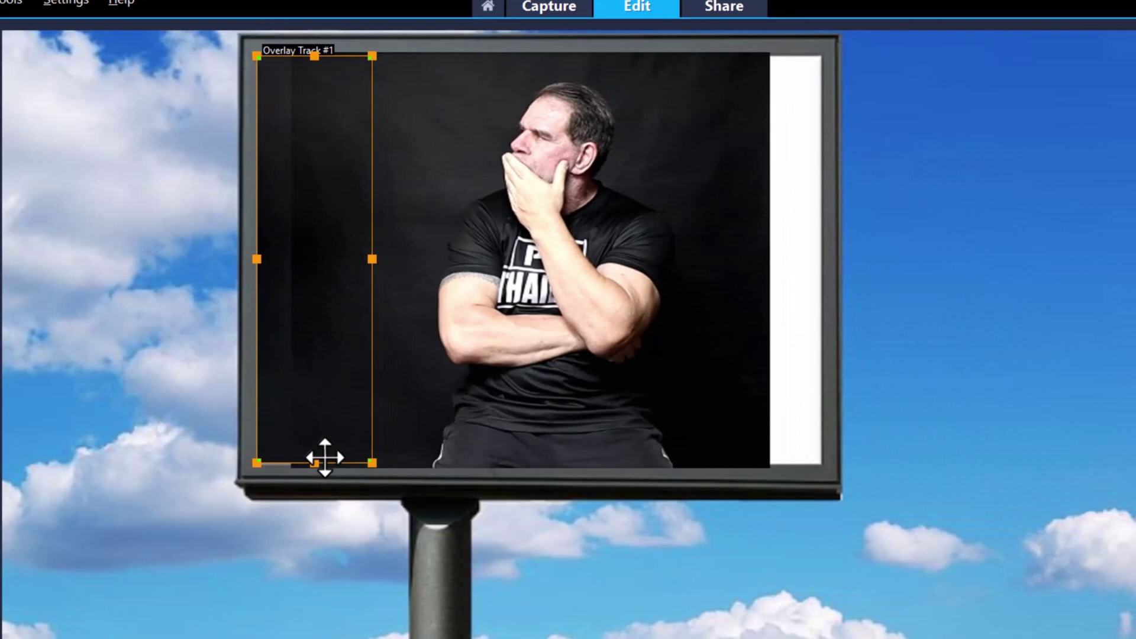
left_click_drag(254, 263, 260, 263)
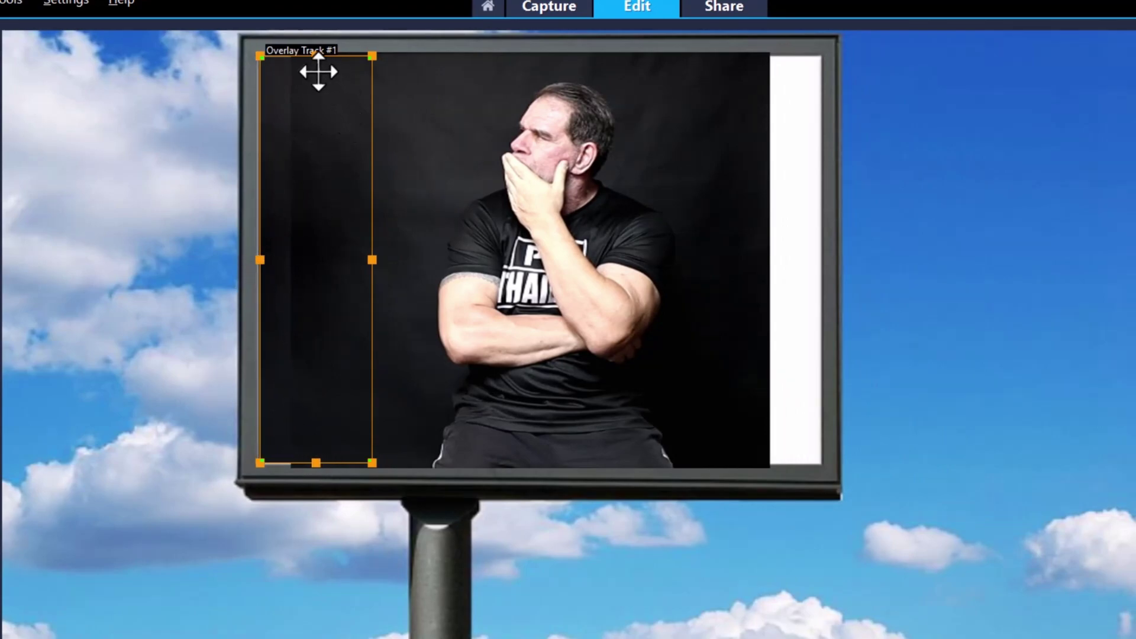
left_click_drag(316, 56, 316, 54)
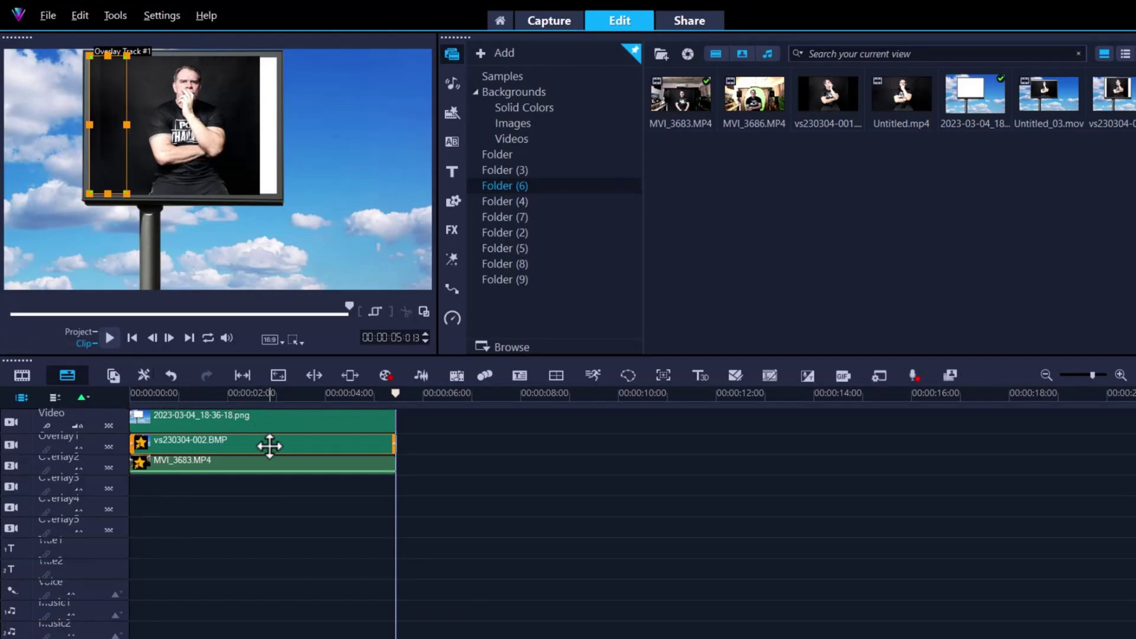
- Lower the strip's Tone Curve highlight point to output 232 so its background matches
double_click(269, 445)
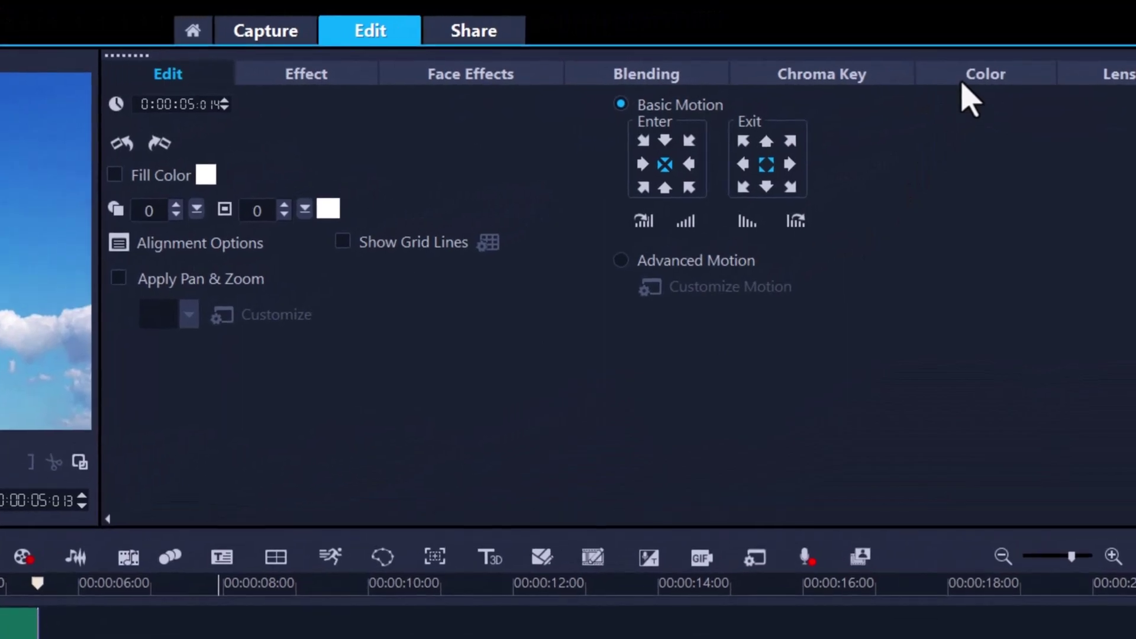
left_click(961, 84)
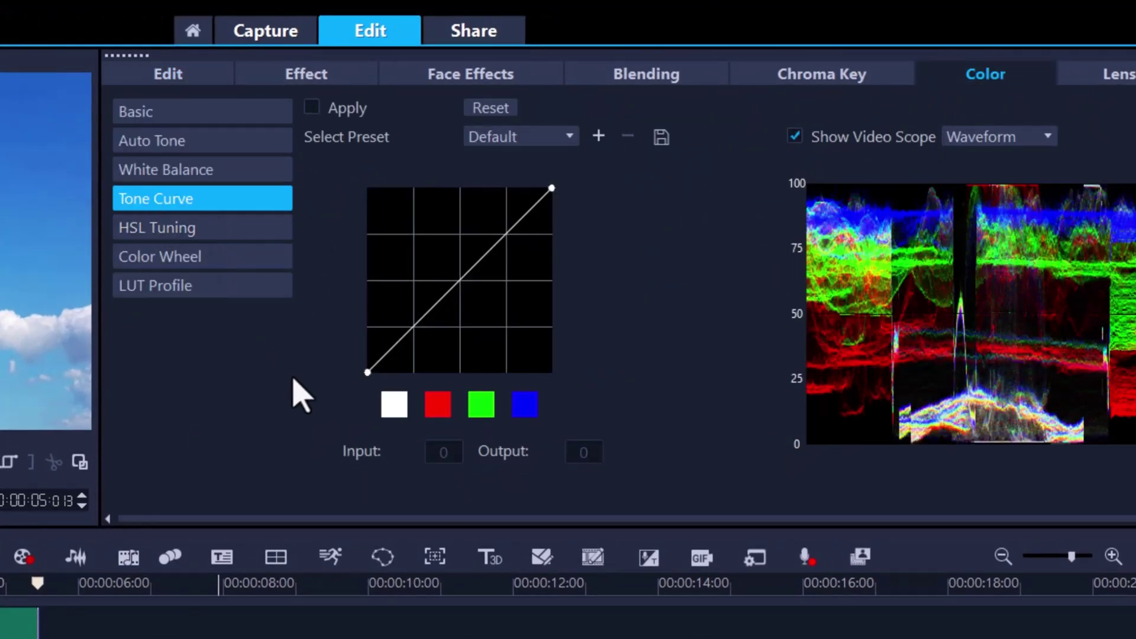
left_click(368, 372)
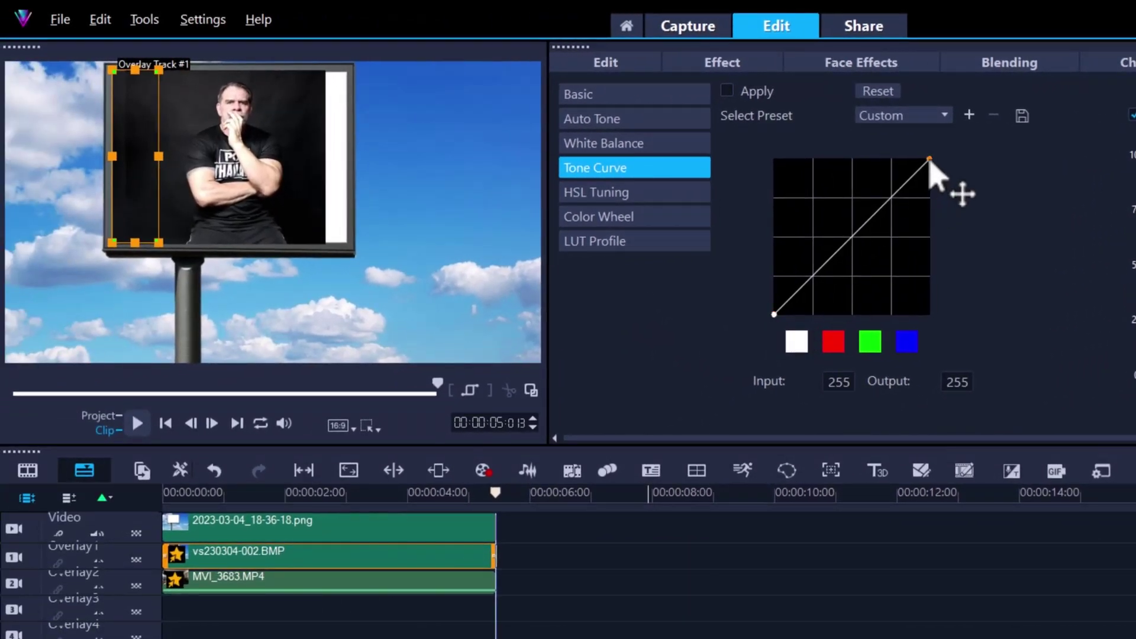
left_click_drag(929, 158, 933, 186)
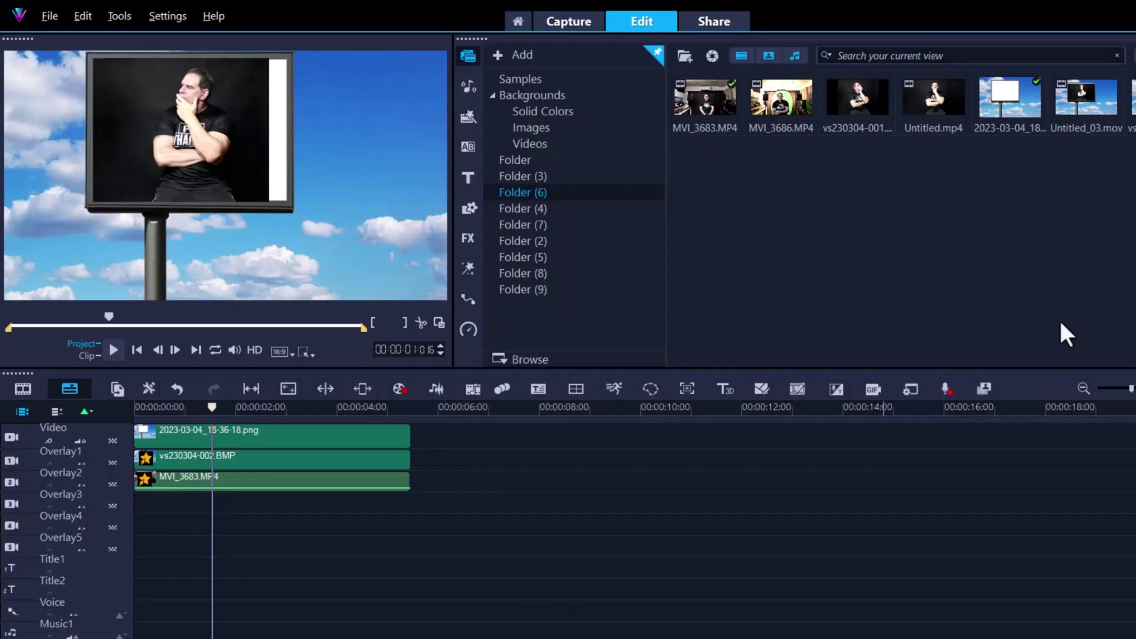
- Add a second vs230304-002.BMP strip for the right gap, stretch it to the top, and adjust its tone curve
left_click_drag(1131, 98, 175, 476)
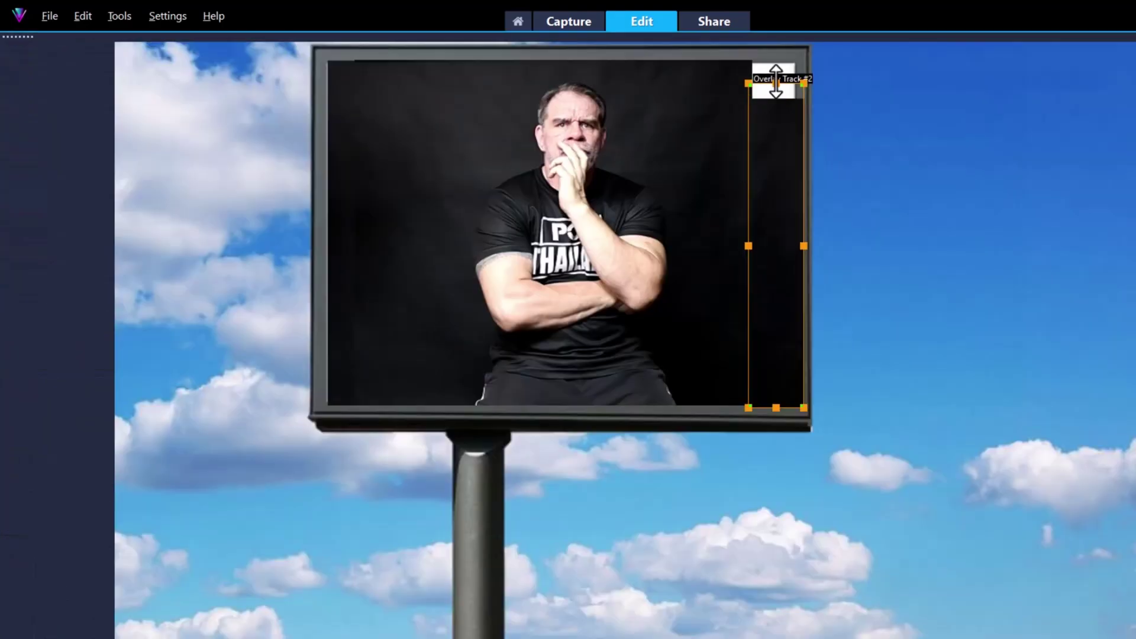
left_click_drag(776, 83, 770, 60)
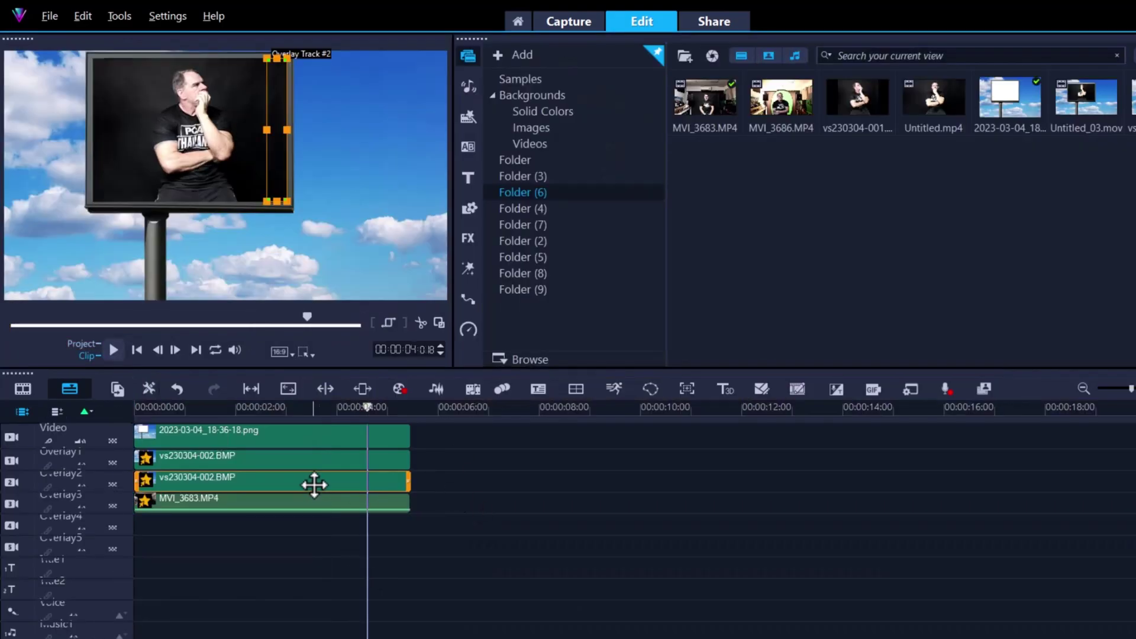
double_click(312, 481)
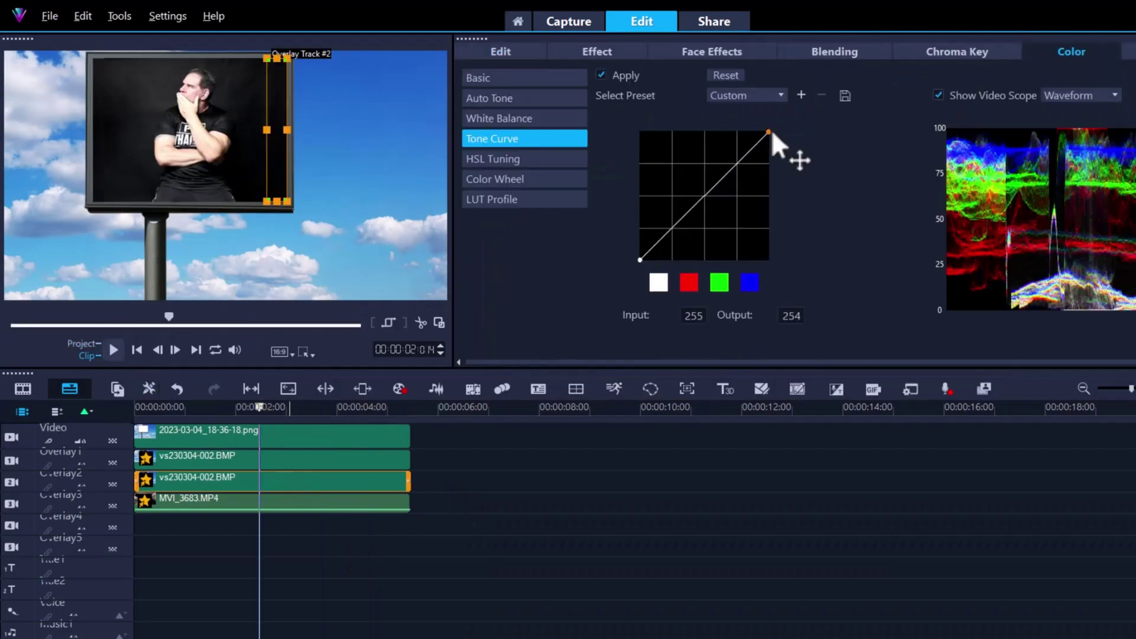
left_click(375, 407)
left_click_drag(375, 407, 136, 407)
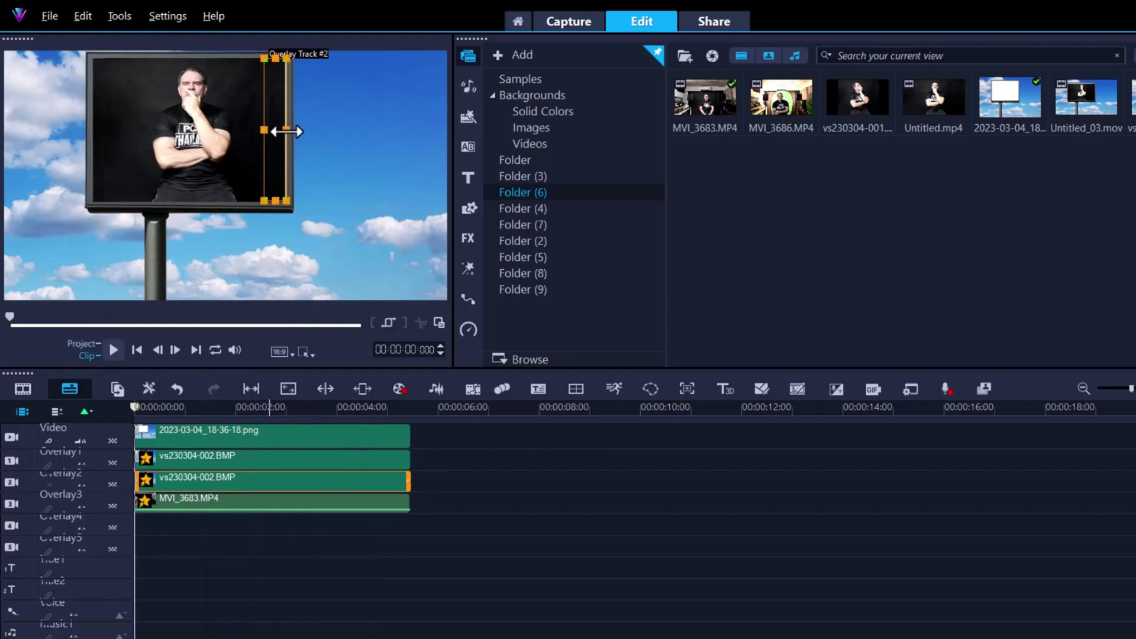